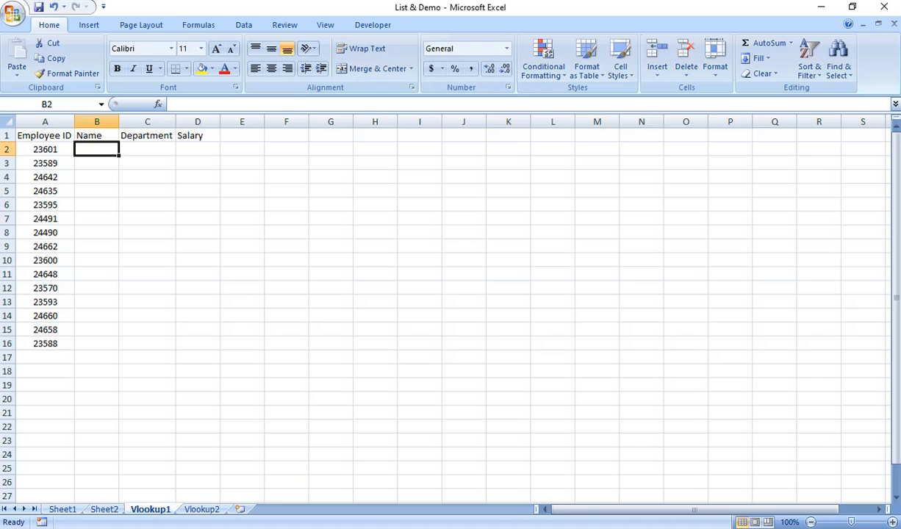
Step: Examine the employee IDs on the Vlookup1 sheet and the employee database on the Vlookup2 sheet
{"action": "left_click", "coordinate": [45, 136]}
{"action": "left_click_drag", "start_coordinate": [44, 149], "coordinate": [51, 308]}
{"action": "left_click_drag", "start_coordinate": [71, 353], "coordinate": [79, 402]}
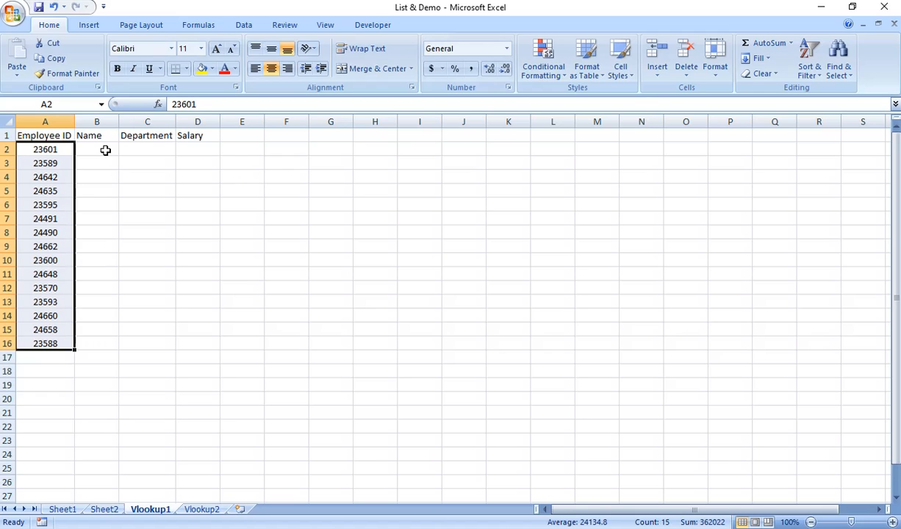
{"action": "left_click", "coordinate": [201, 511]}
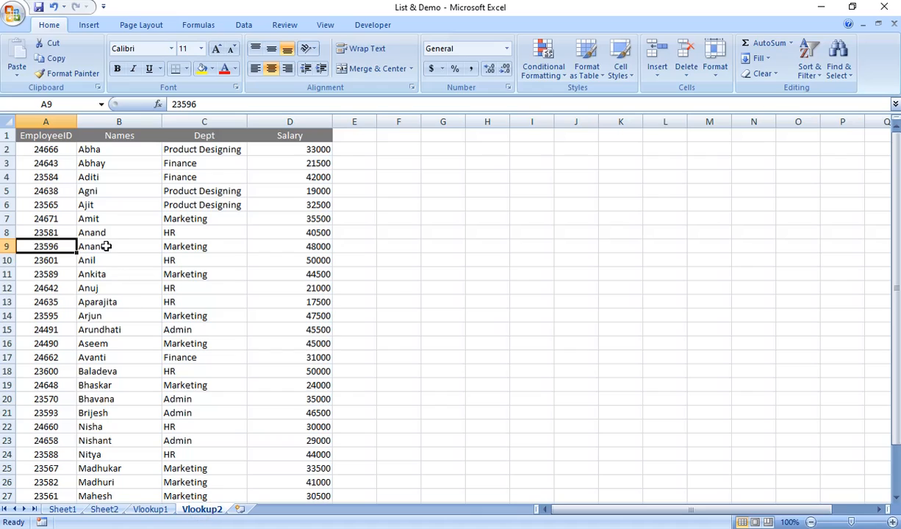
{"action": "left_click", "coordinate": [56, 135]}
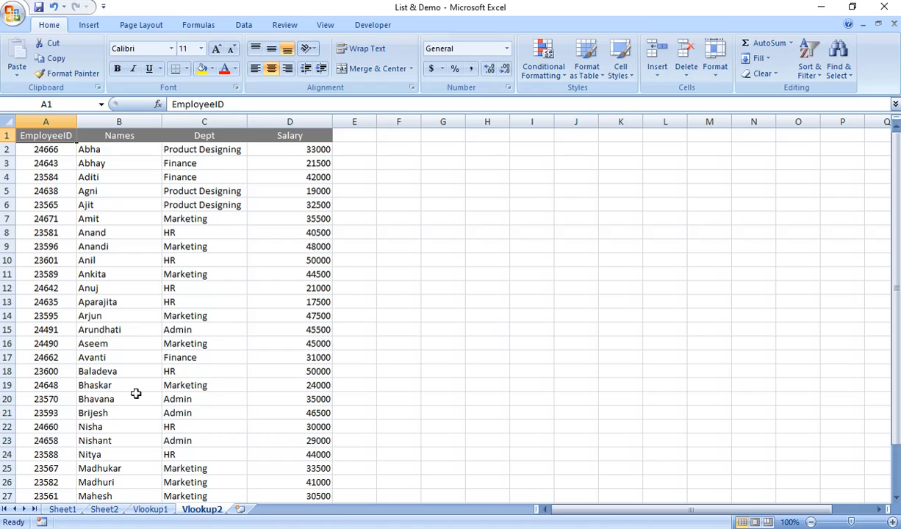
{"action": "left_click", "coordinate": [154, 511]}
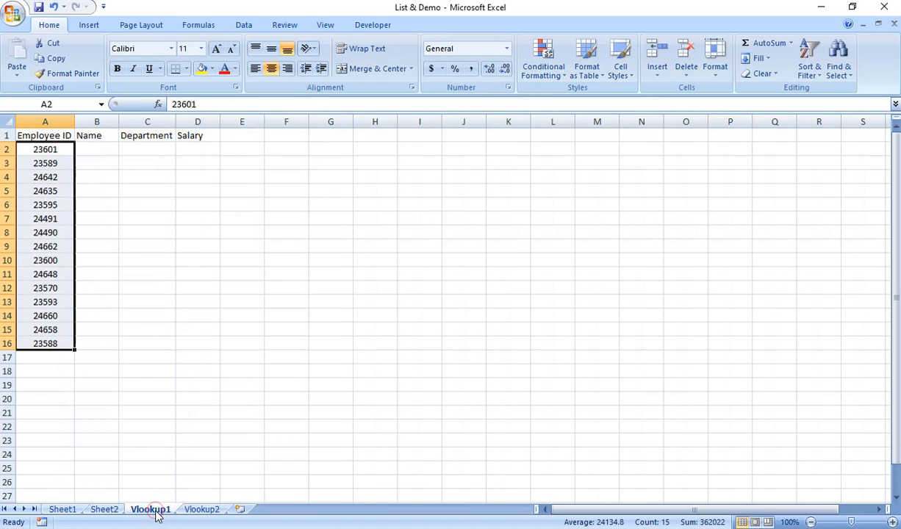
Step: In B2, start a VLOOKUP formula using A2 as the lookup value
{"action": "left_click", "coordinate": [98, 148]}
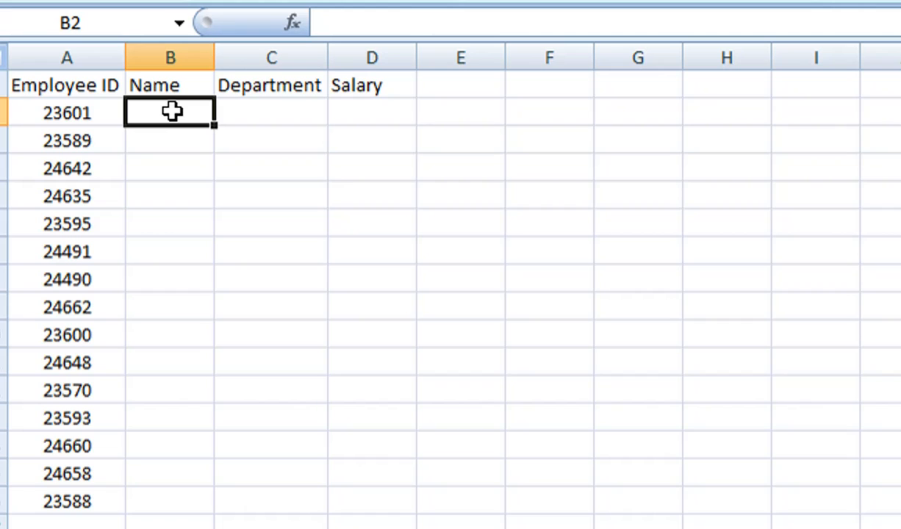
{"action": "type", "text": "="}
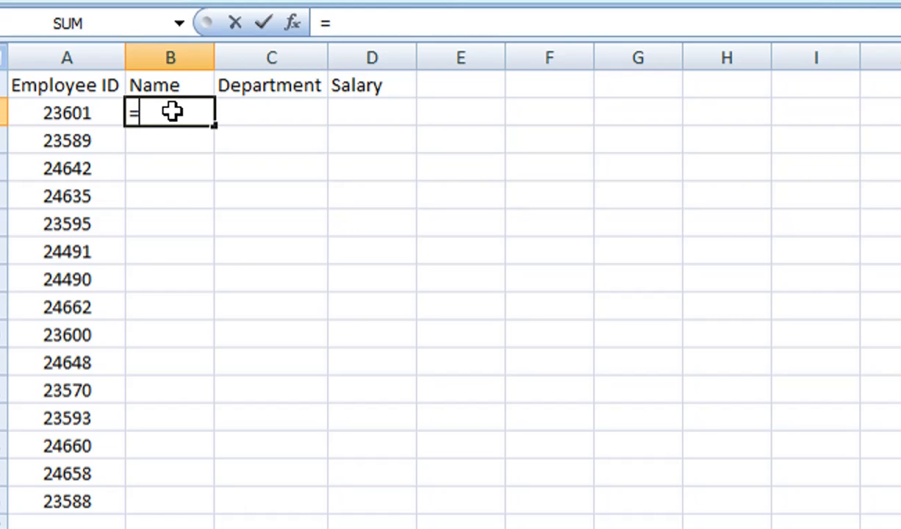
{"action": "type", "text": "vlookup"}
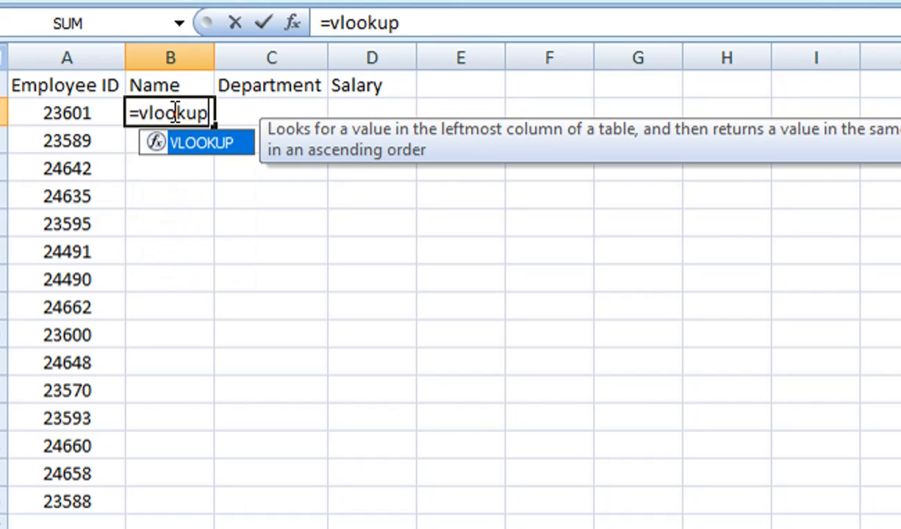
{"action": "type", "text": "("}
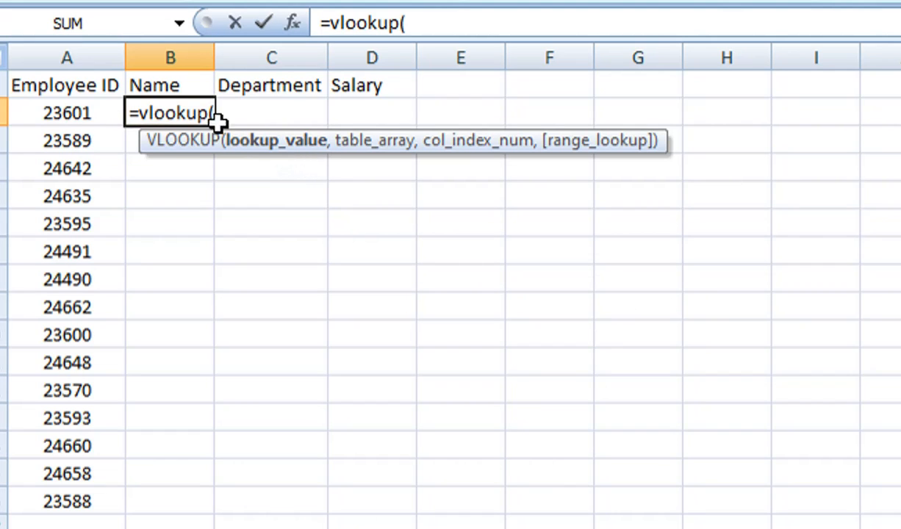
{"action": "left_click", "coordinate": [59, 118]}
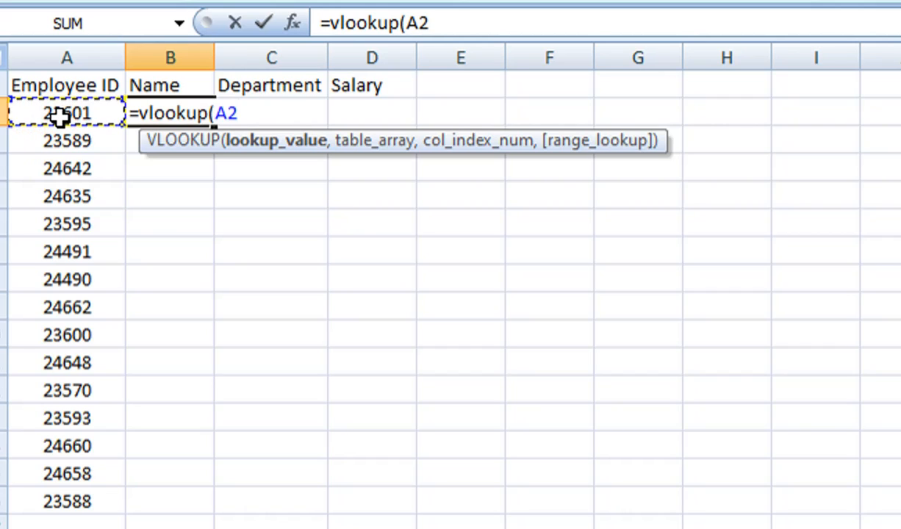
{"action": "type", "text": ","}
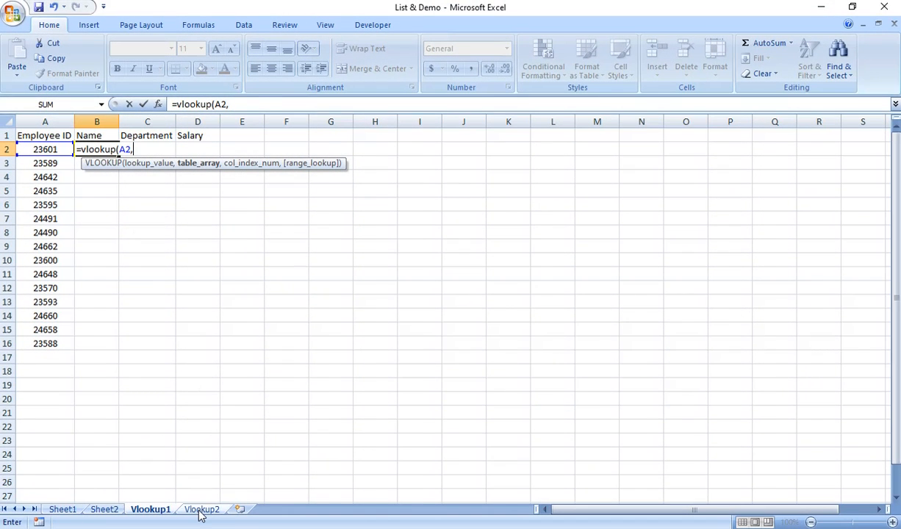
Step: Complete the formula with Vlookup2!A:D as table array, column 2 and 0 for exact match: =vlookup(A2,Vlookup2!A:D,2,0)
{"action": "left_click", "coordinate": [199, 514]}
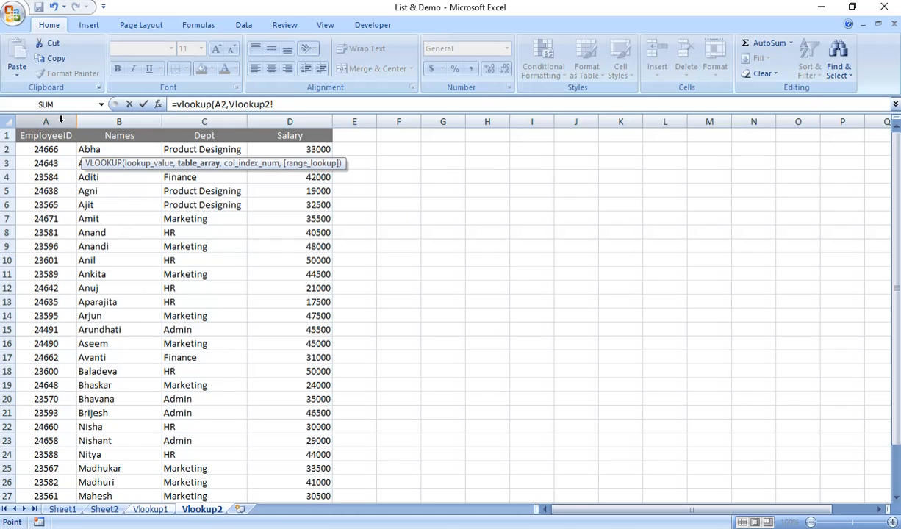
{"action": "left_click_drag", "start_coordinate": [61, 119], "coordinate": [327, 131]}
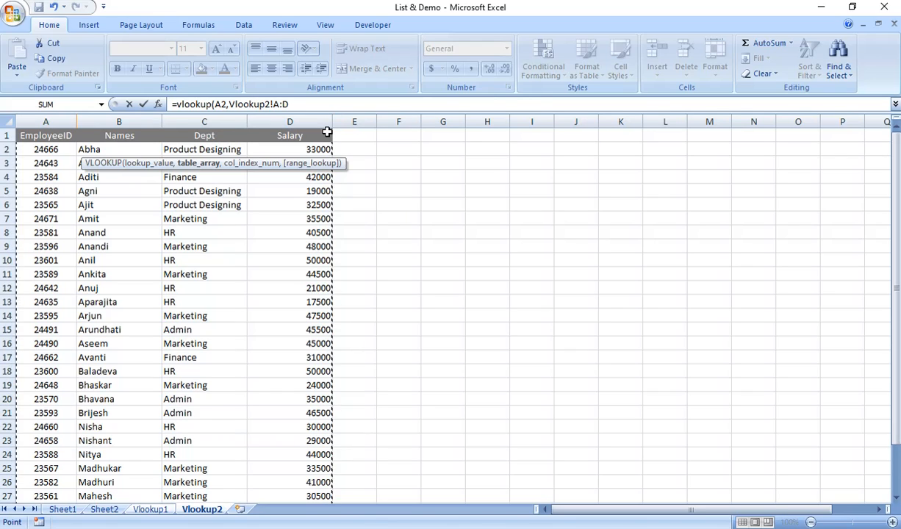
{"action": "type", "text": ","}
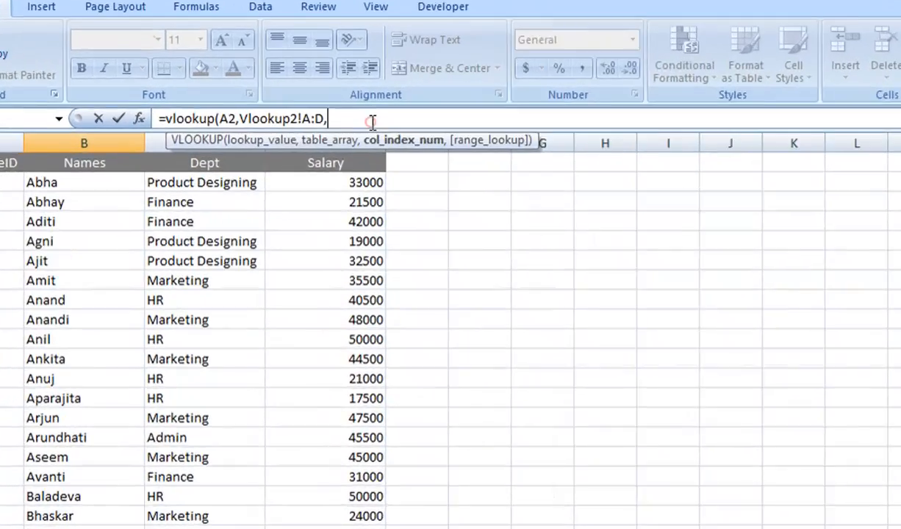
{"action": "type", "text": "2"}
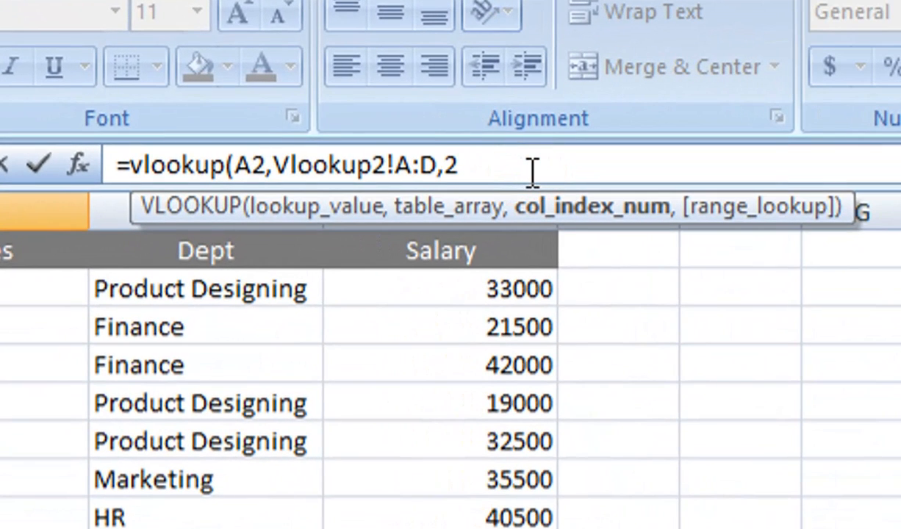
{"action": "type", "text": ","}
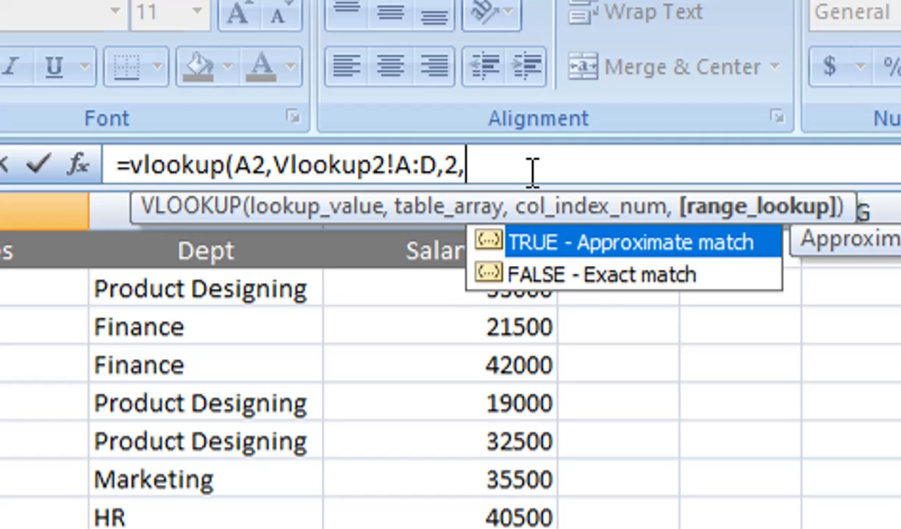
{"action": "type", "text": "0)"}
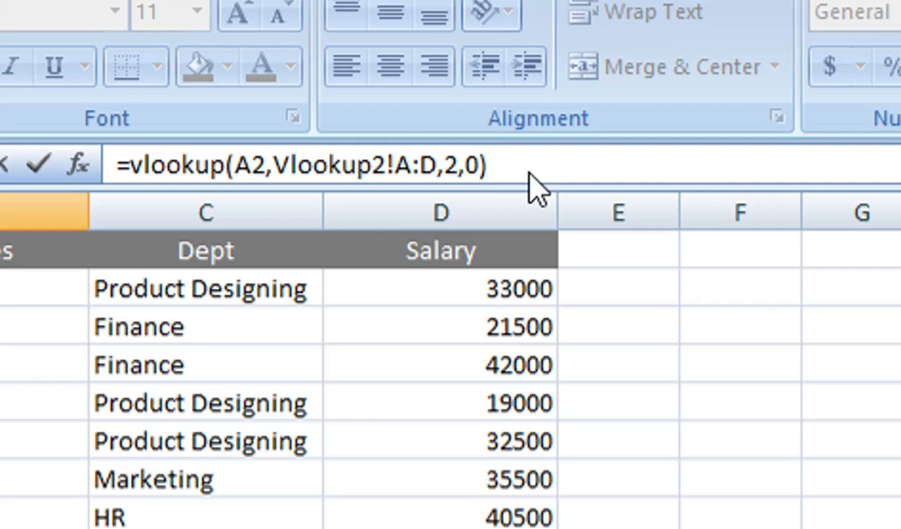
{"action": "key", "text": "Return"}
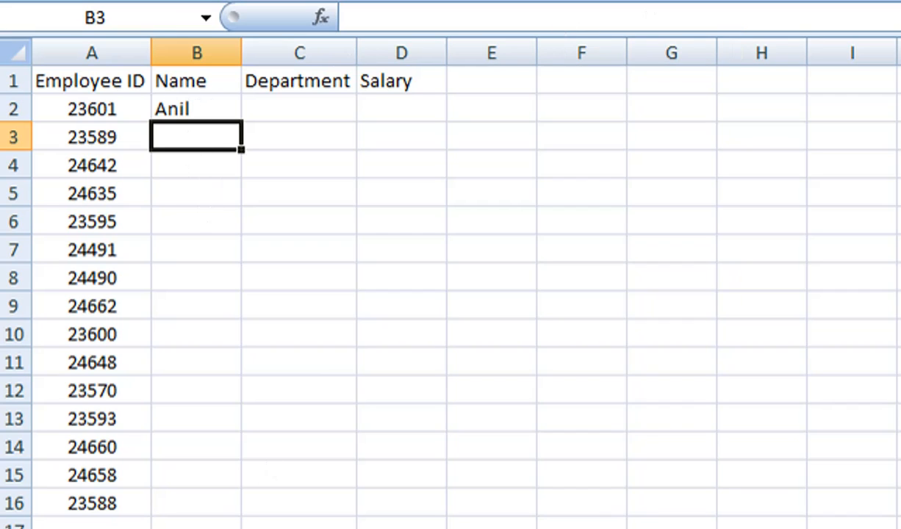
Step: Check employee 23601's name in the Vlookup2 database against the result
{"action": "left_click", "coordinate": [276, 528]}
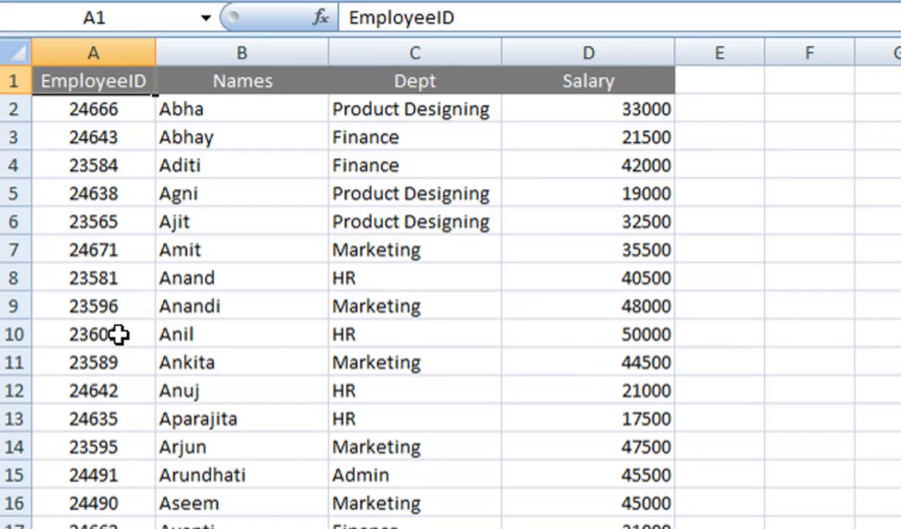
{"action": "left_click", "coordinate": [121, 335]}
{"action": "left_click", "coordinate": [226, 337]}
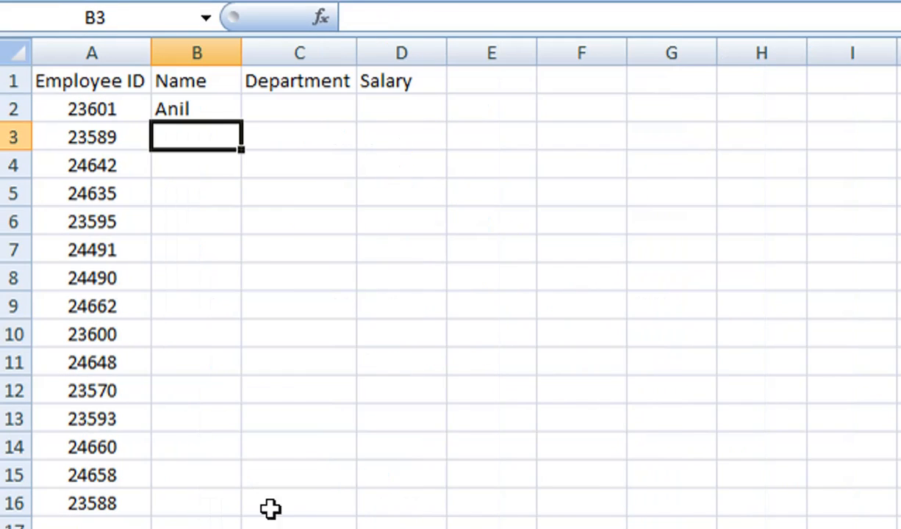
Step: Fill the Name formula in B2 down through B16
{"action": "left_click", "coordinate": [205, 109]}
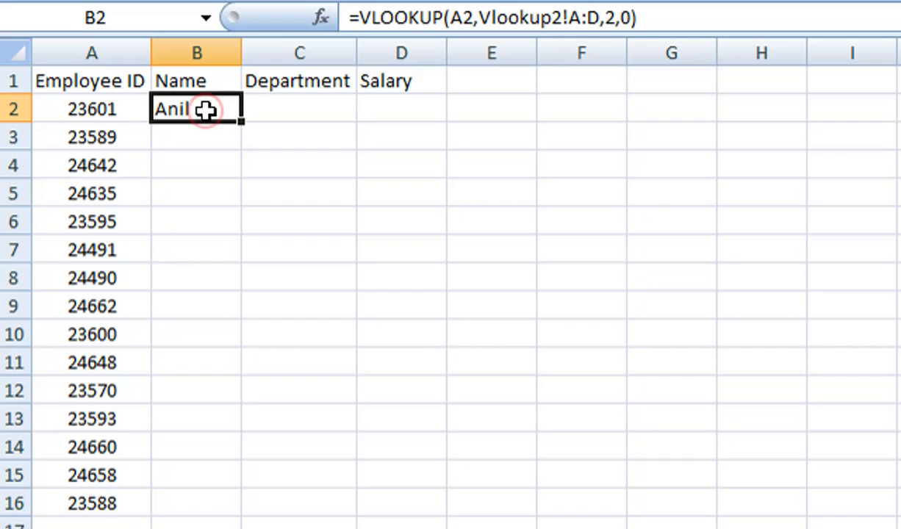
{"action": "double_click", "coordinate": [243, 123]}
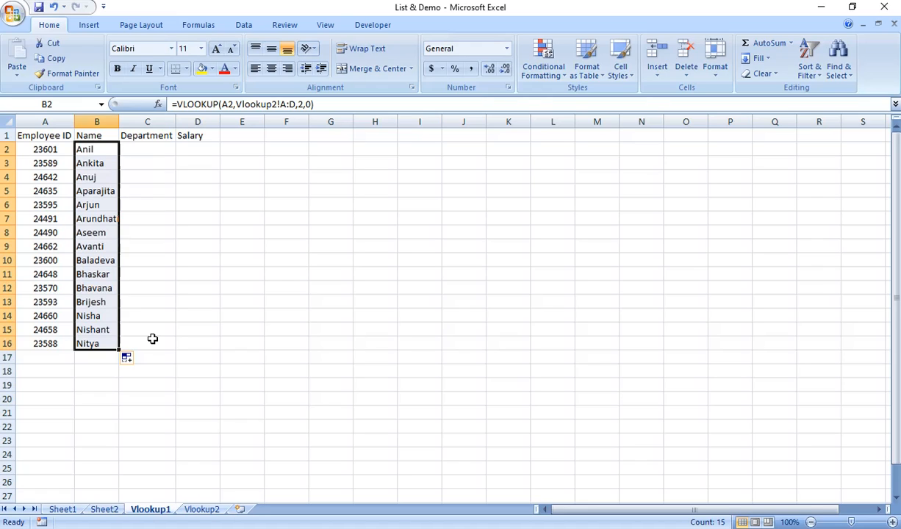
{"action": "left_click", "coordinate": [148, 151]}
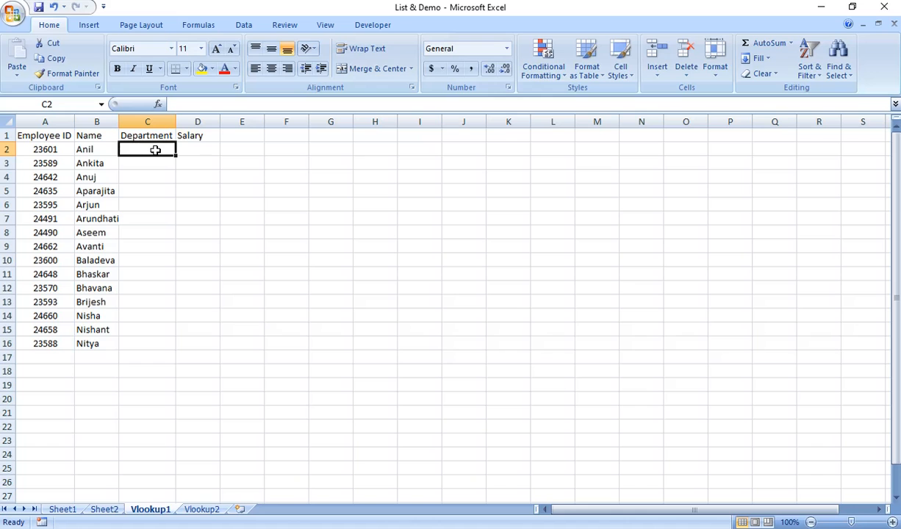
Step: Copy B2's lookup formula across into C2, compare the two formulas, and clear C2 again
{"action": "left_click", "coordinate": [87, 150]}
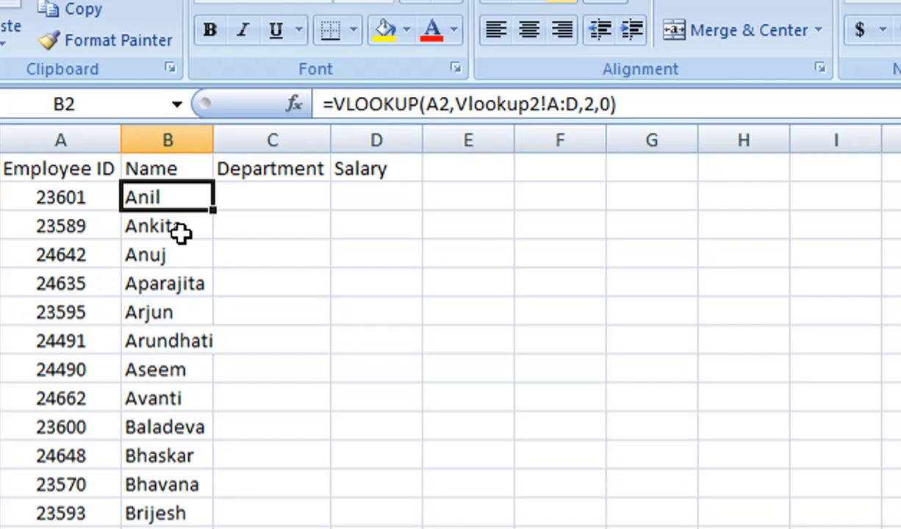
{"action": "left_click_drag", "start_coordinate": [210, 212], "coordinate": [295, 209]}
{"action": "left_click", "coordinate": [283, 199]}
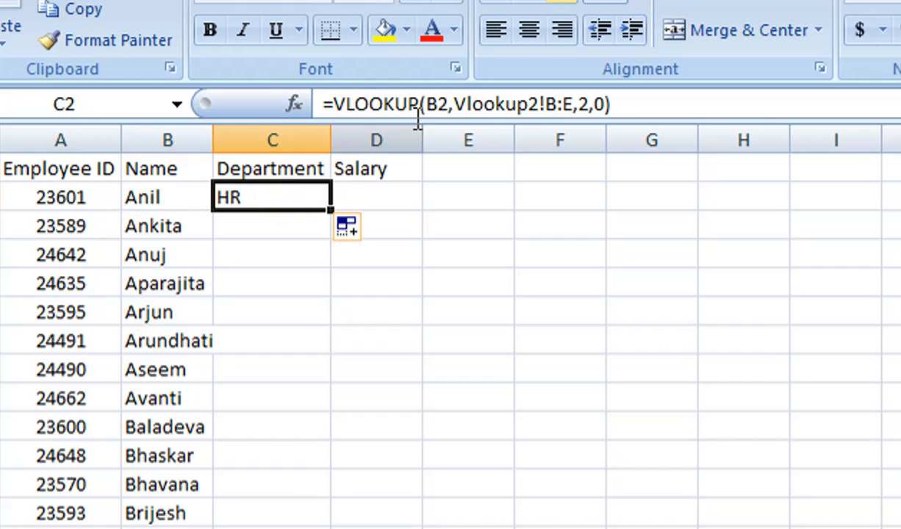
{"action": "left_click", "coordinate": [163, 200]}
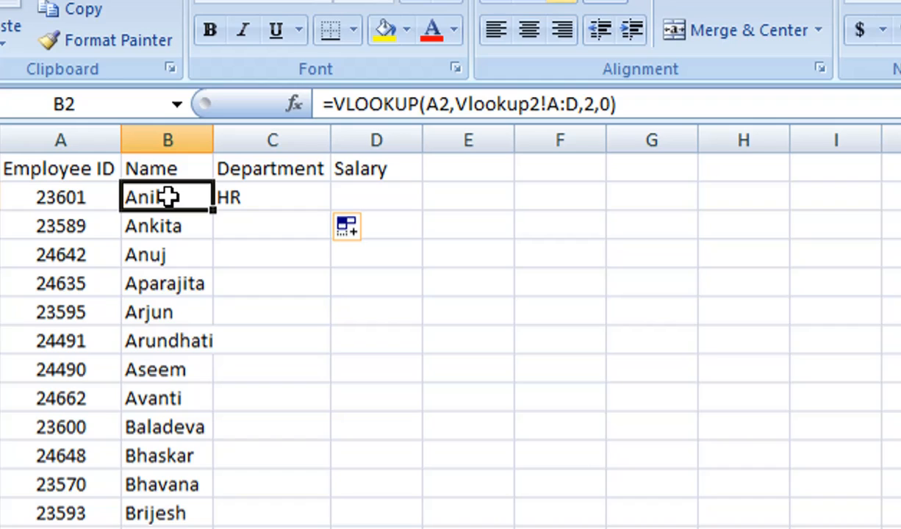
{"action": "left_click", "coordinate": [284, 197]}
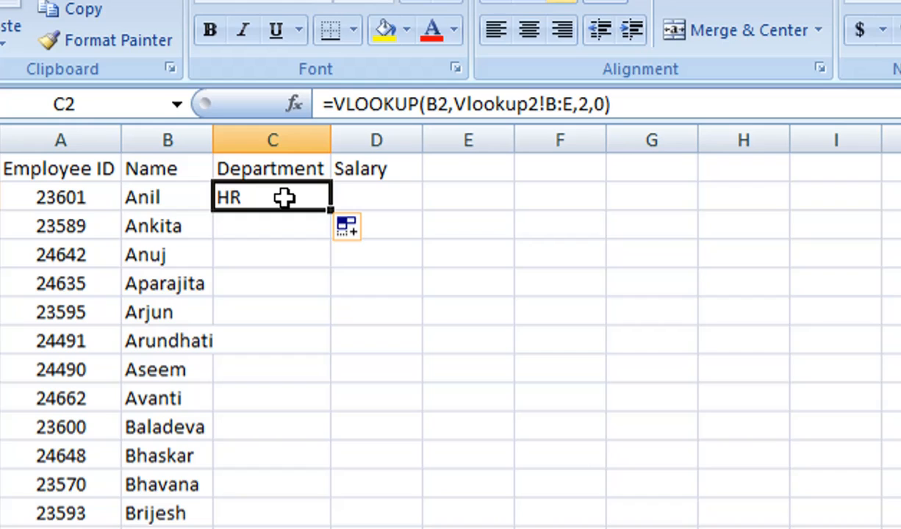
{"action": "key", "text": "Delete"}
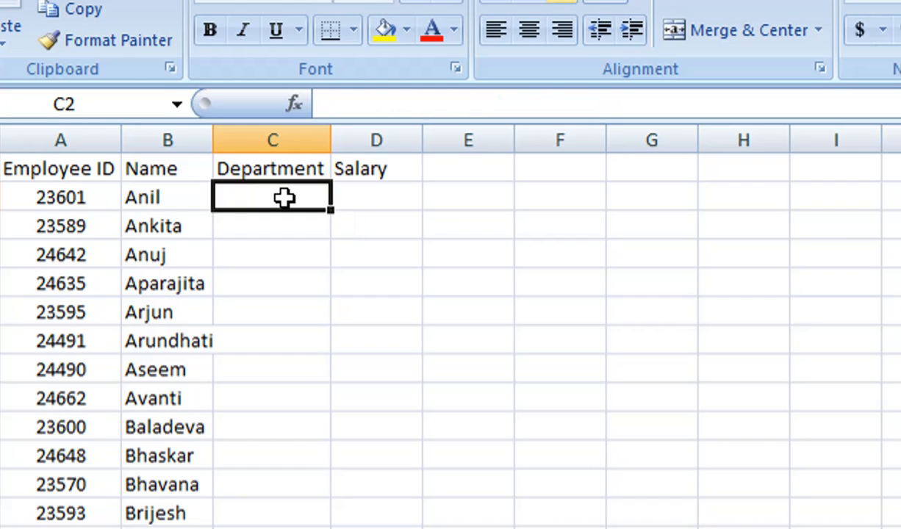
Step: Edit B2's formula to make the lookup column and table array absolute: $A2 and Vlookup2!$A:$D
{"action": "left_click", "coordinate": [160, 194]}
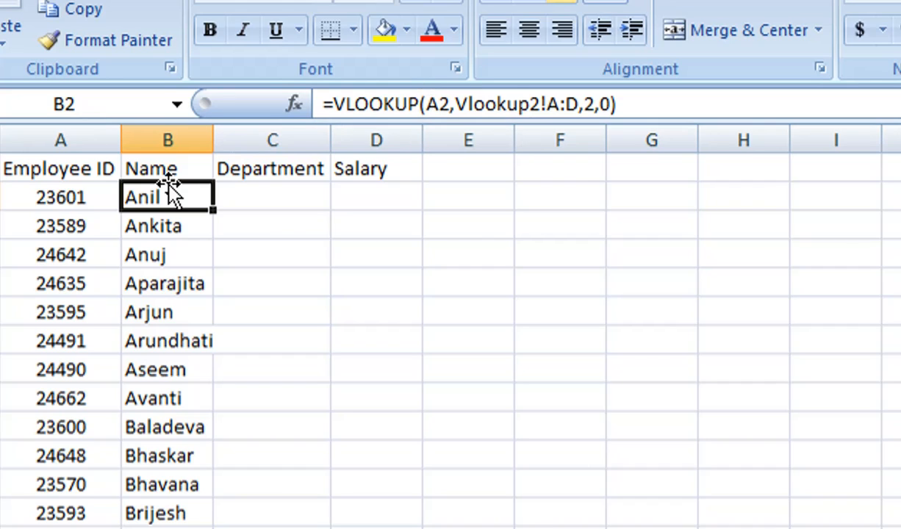
{"action": "left_click", "coordinate": [430, 105]}
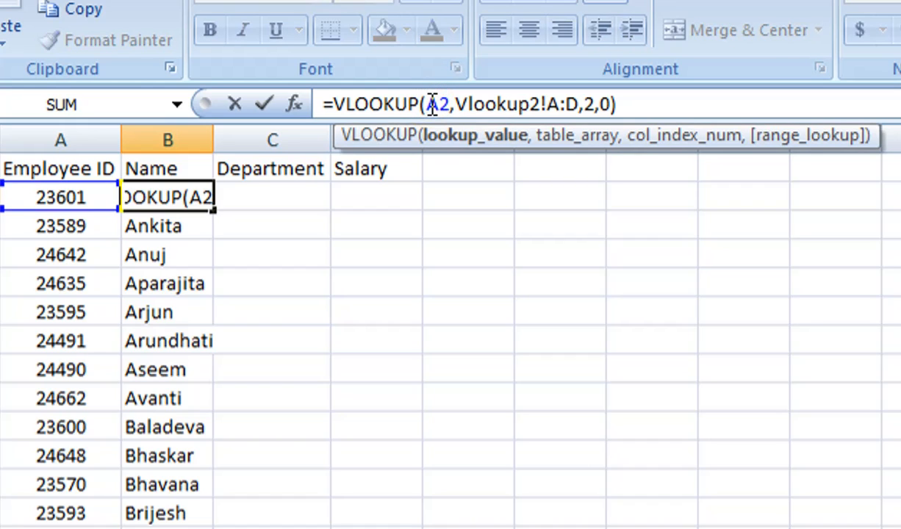
{"action": "type", "text": "$"}
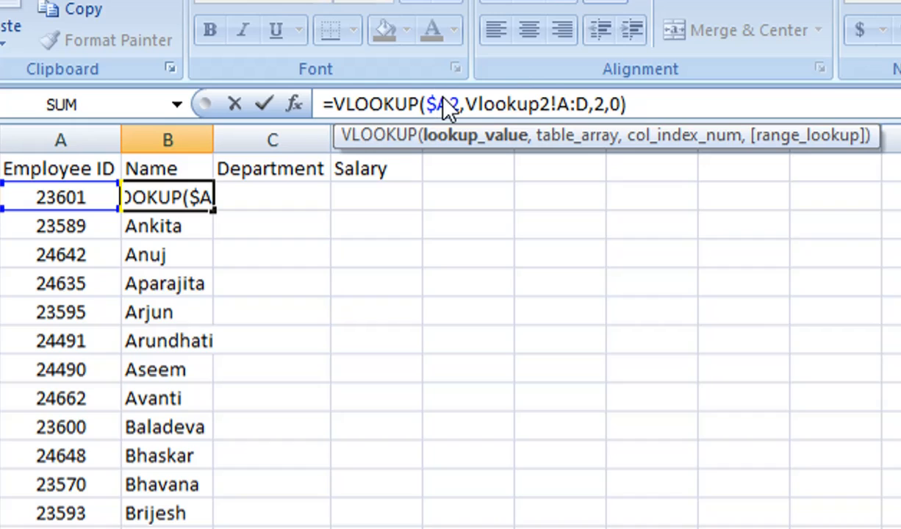
{"action": "left_click", "coordinate": [558, 96]}
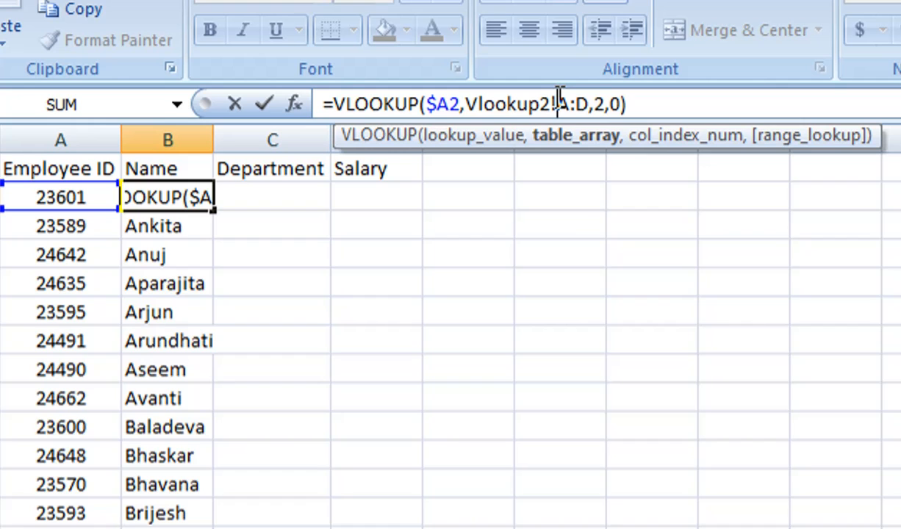
{"action": "left_click", "coordinate": [558, 103]}
{"action": "type", "text": "$"}
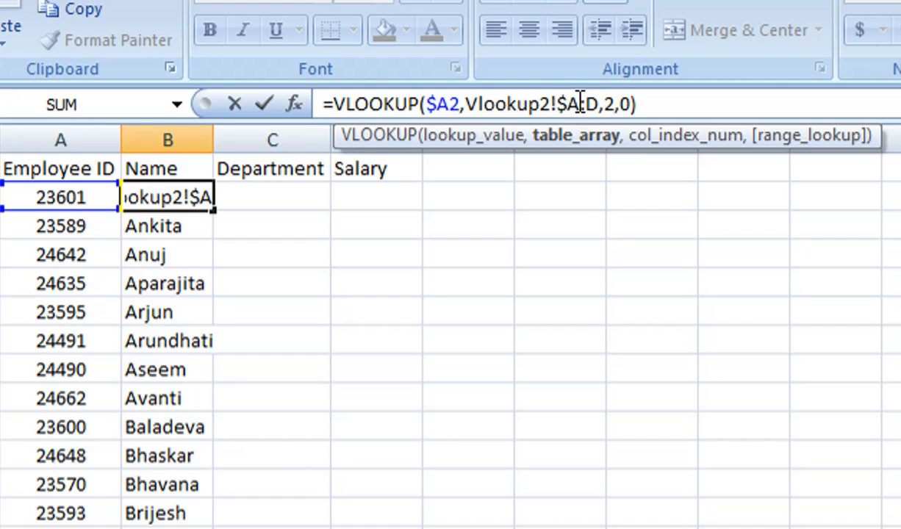
{"action": "left_click", "coordinate": [590, 104]}
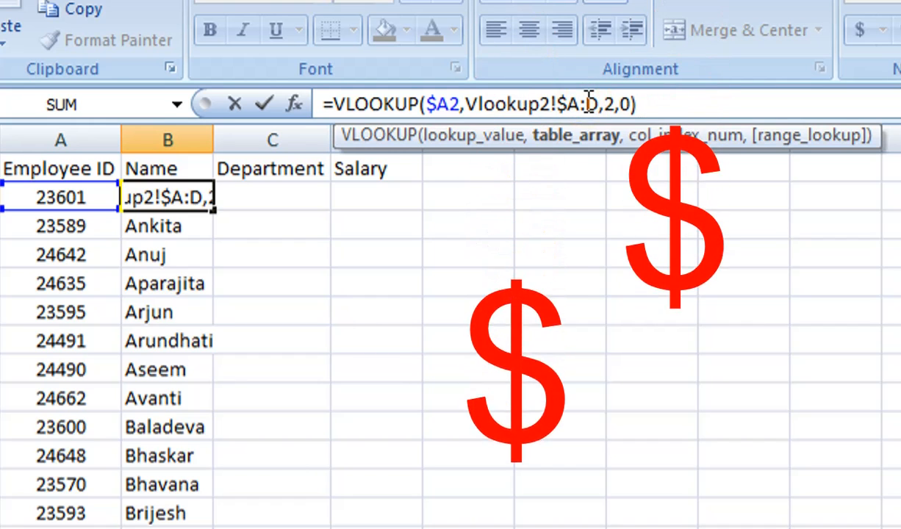
{"action": "type", "text": "$"}
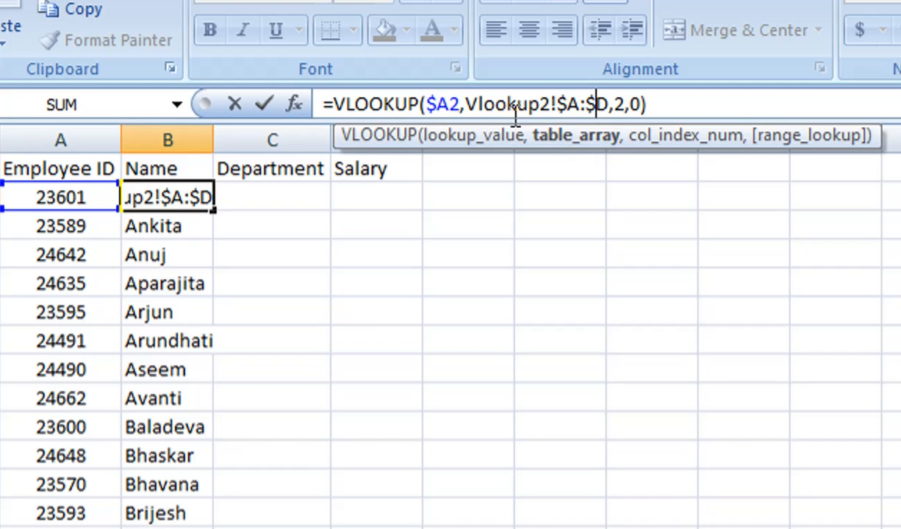
Step: Cycle the lookup value through its absolute and mixed reference forms, settle on $A2, and enter the formula
{"action": "left_click", "coordinate": [441, 104]}
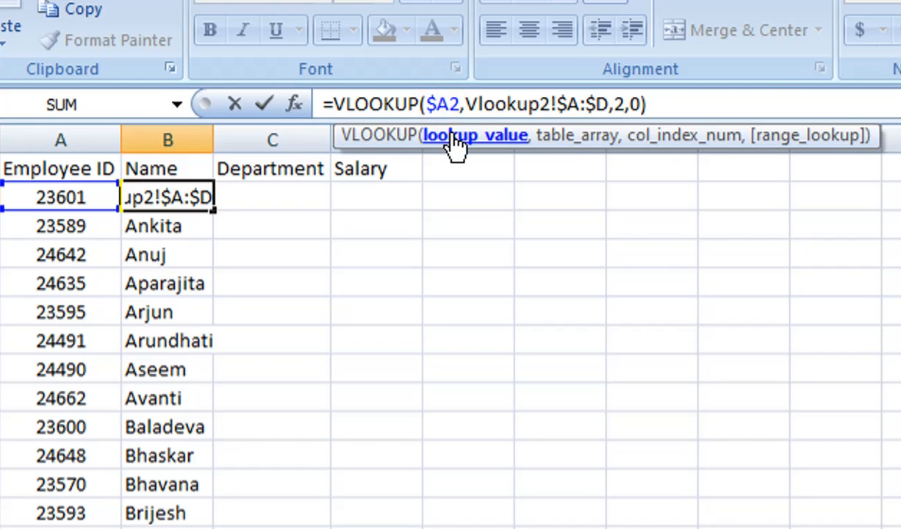
{"action": "left_click", "coordinate": [451, 139]}
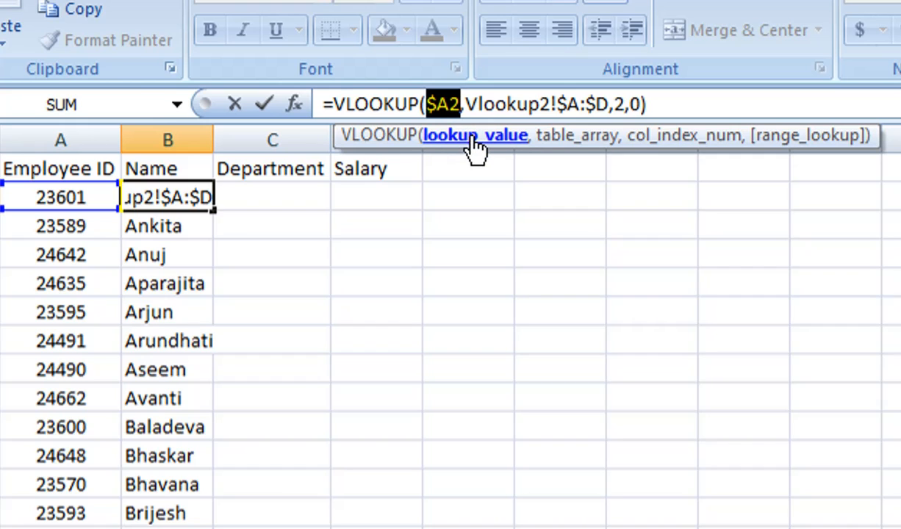
{"action": "key", "text": "F4"}
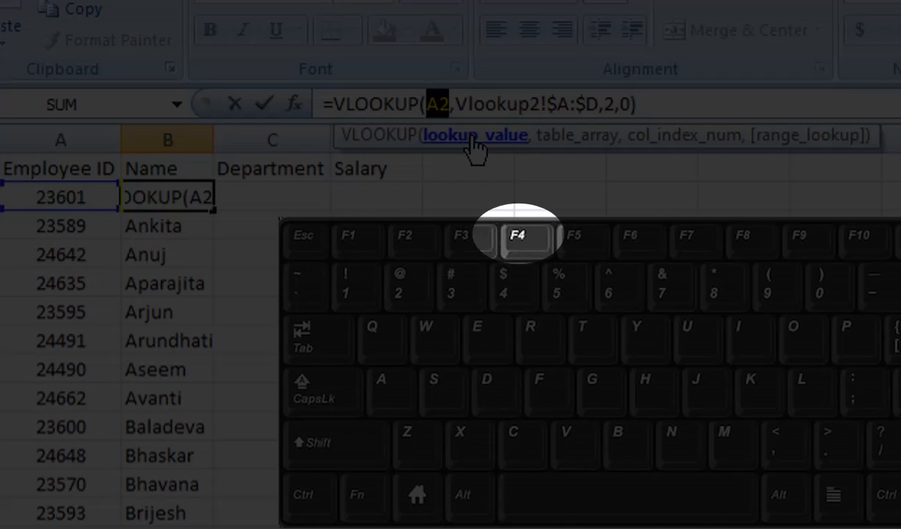
{"action": "key", "text": "F4"}
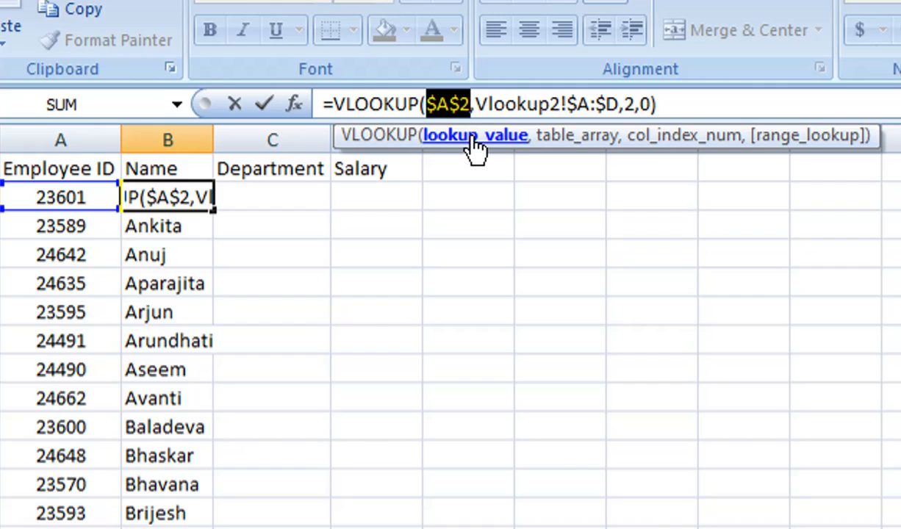
{"action": "key", "text": "F4"}
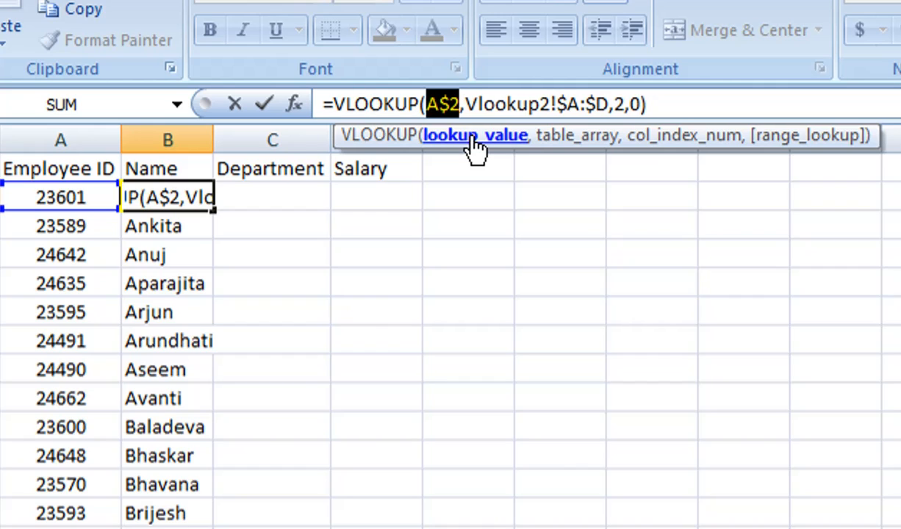
{"action": "key", "text": "F4"}
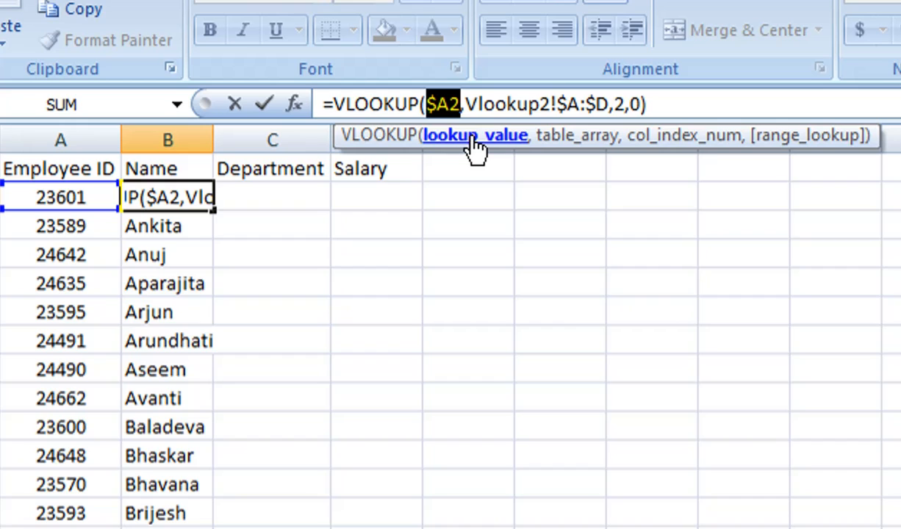
{"action": "left_click", "coordinate": [691, 103]}
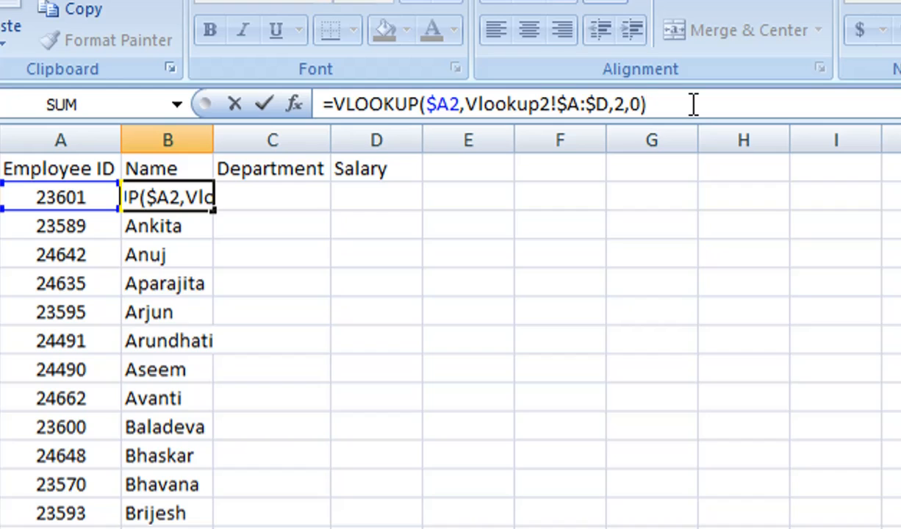
{"action": "key", "text": "Return"}
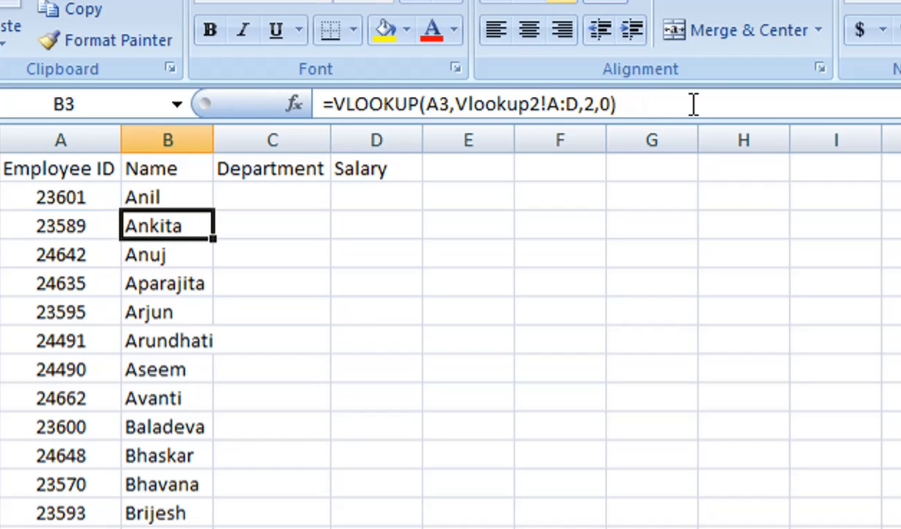
Step: Fill the updated B2 formula down column B and across into the Department and Salary columns
{"action": "left_click", "coordinate": [176, 197]}
{"action": "double_click", "coordinate": [211, 213]}
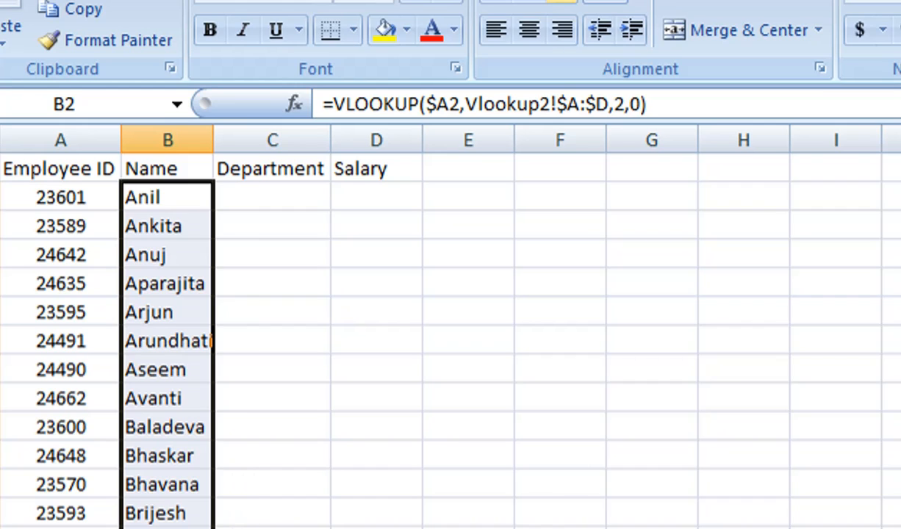
{"action": "left_click_drag", "start_coordinate": [213, 527], "coordinate": [389, 528]}
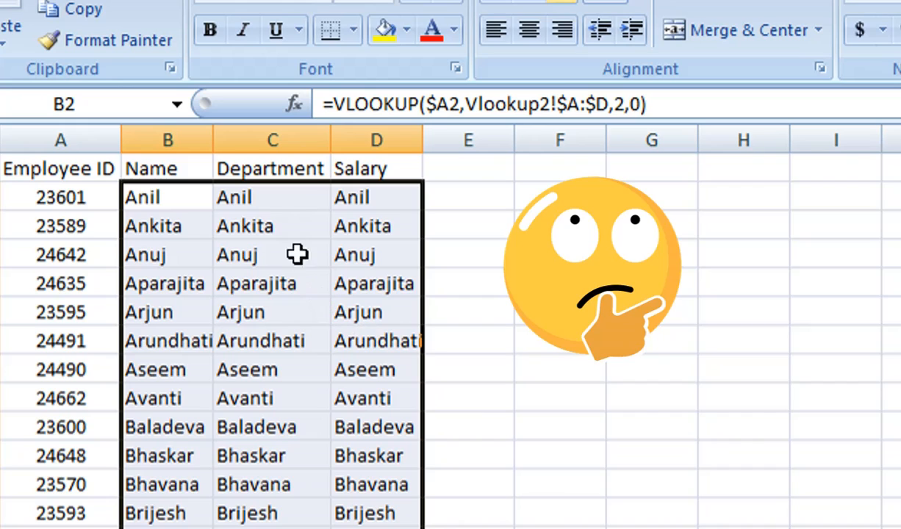
Step: Set C2's column index to 3 and fill the Department formula down column C
{"action": "left_click", "coordinate": [282, 199]}
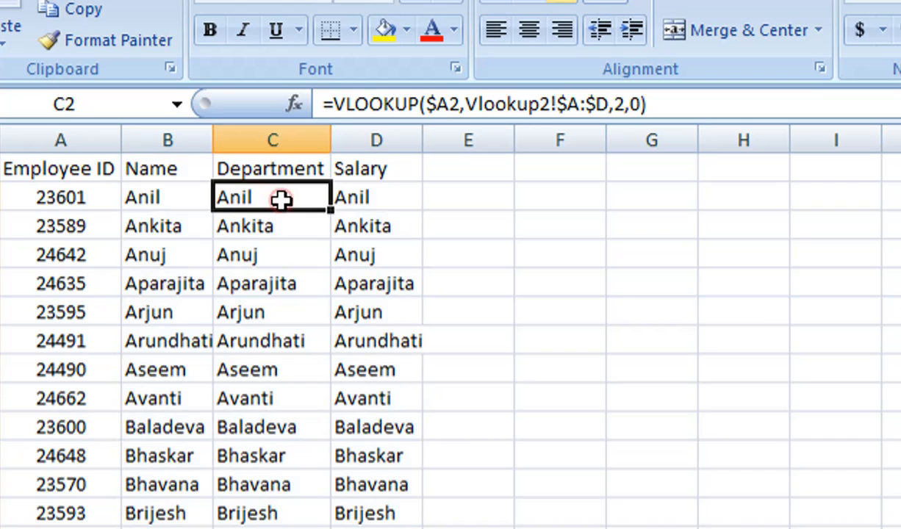
{"action": "left_click", "coordinate": [622, 103]}
{"action": "key", "text": "BackSpace"}
{"action": "type", "text": "3"}
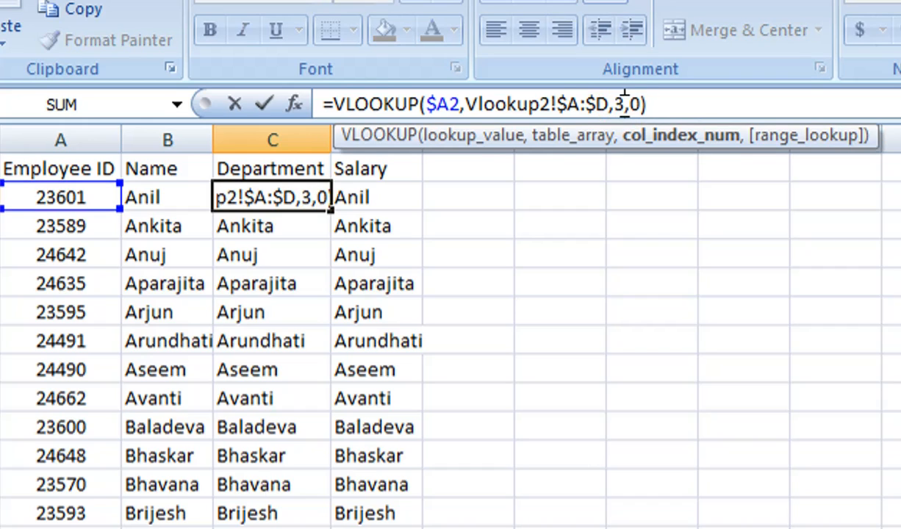
{"action": "key", "text": "Return"}
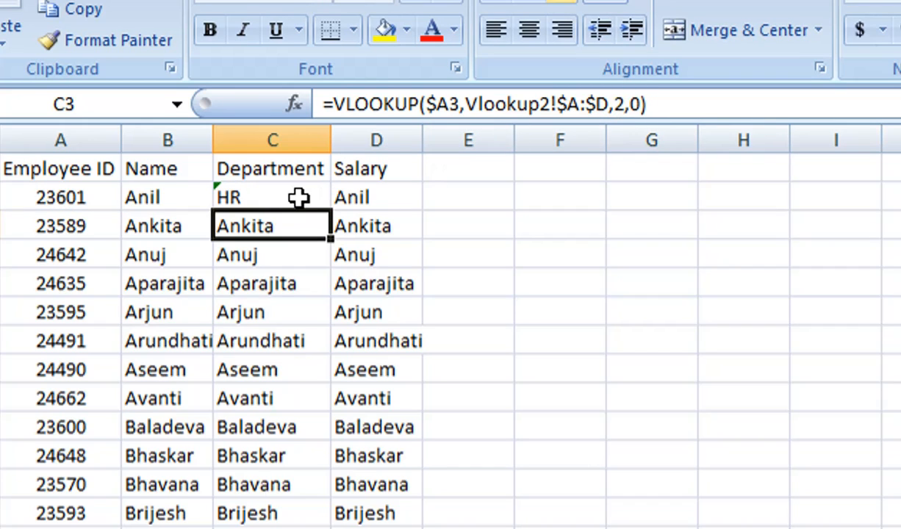
{"action": "left_click", "coordinate": [298, 197]}
{"action": "double_click", "coordinate": [329, 211]}
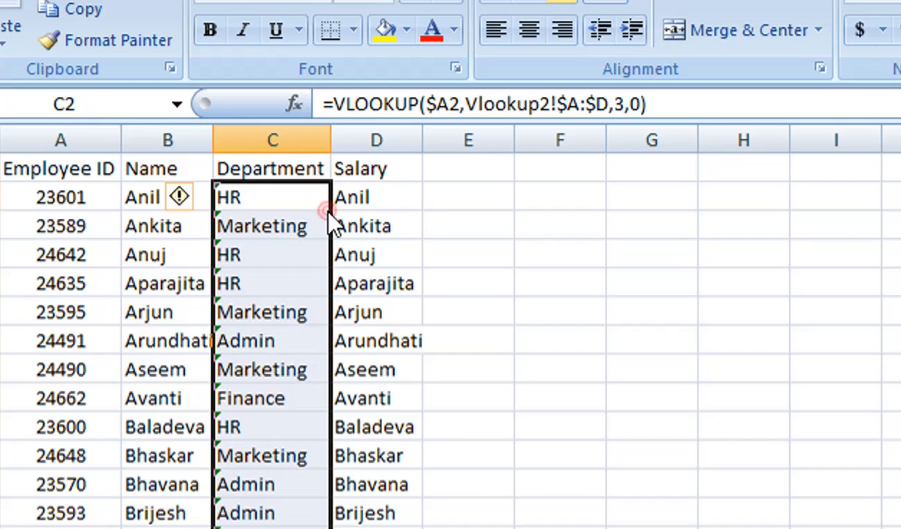
Step: Set D2's column index to 4 and fill the Salary formula down column D
{"action": "left_click", "coordinate": [380, 196]}
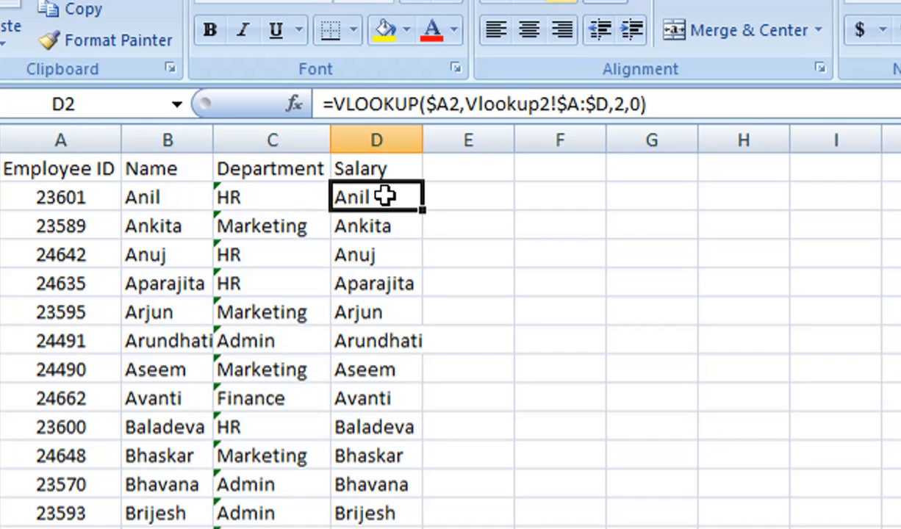
{"action": "double_click", "coordinate": [619, 105]}
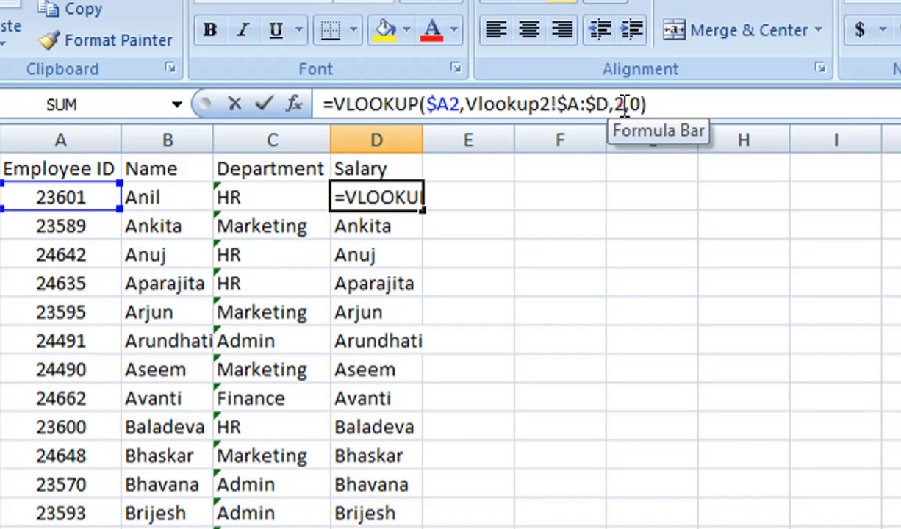
{"action": "type", "text": "4"}
{"action": "key", "text": "Return"}
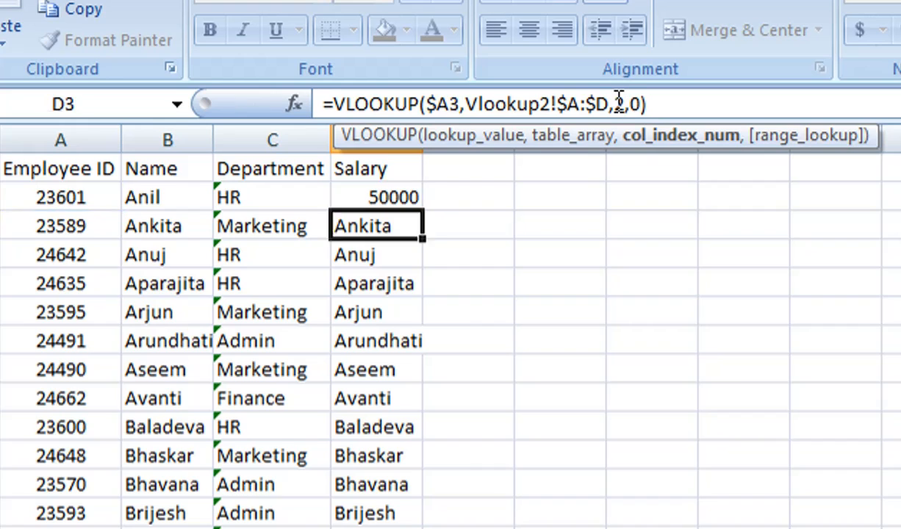
{"action": "left_click", "coordinate": [415, 205]}
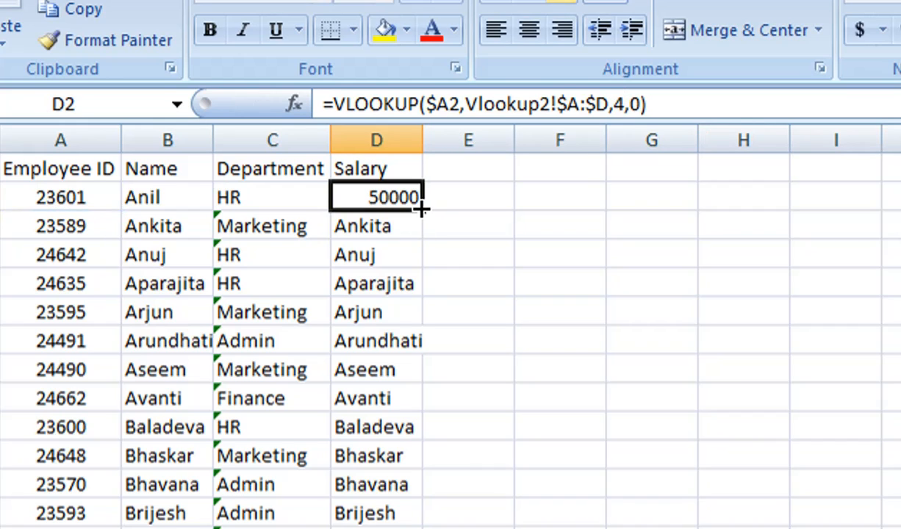
{"action": "double_click", "coordinate": [420, 210]}
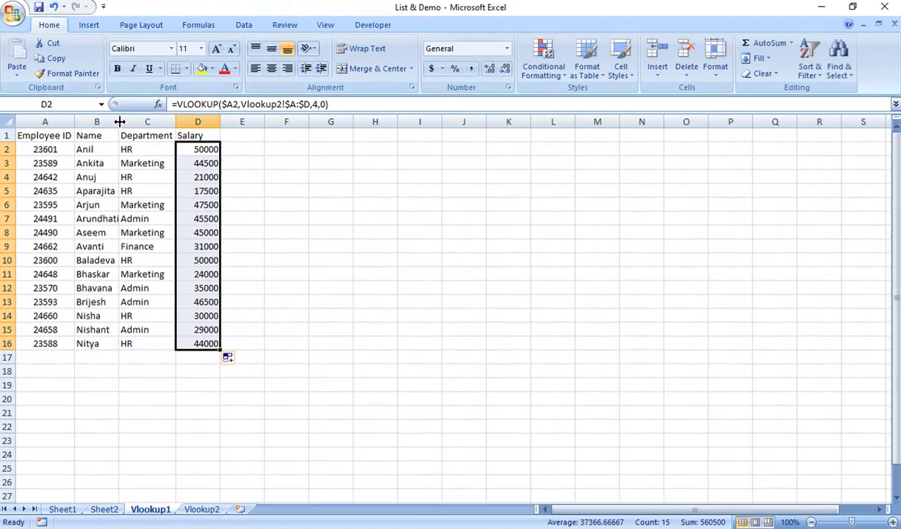
Step: Widen column A so the Employee ID header fits, then select A1
{"action": "double_click", "coordinate": [211, 139]}
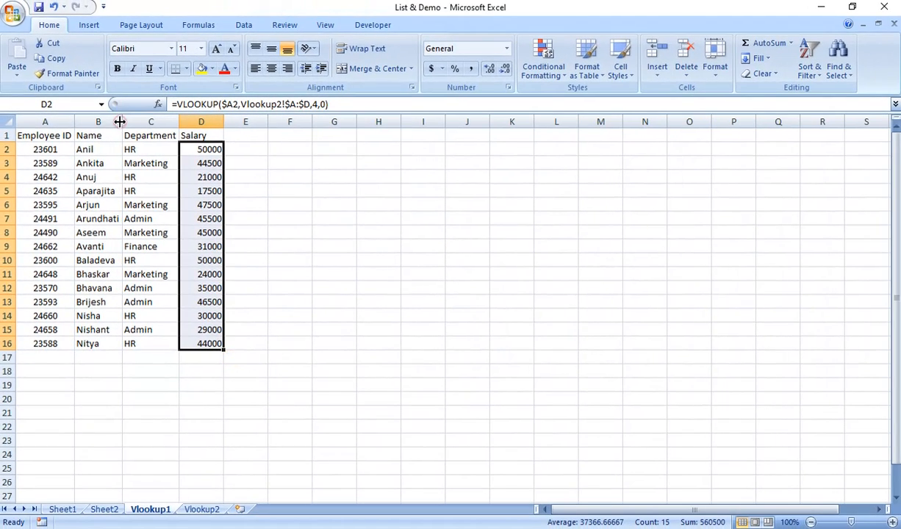
{"action": "left_click_drag", "start_coordinate": [120, 121], "coordinate": [147, 121]}
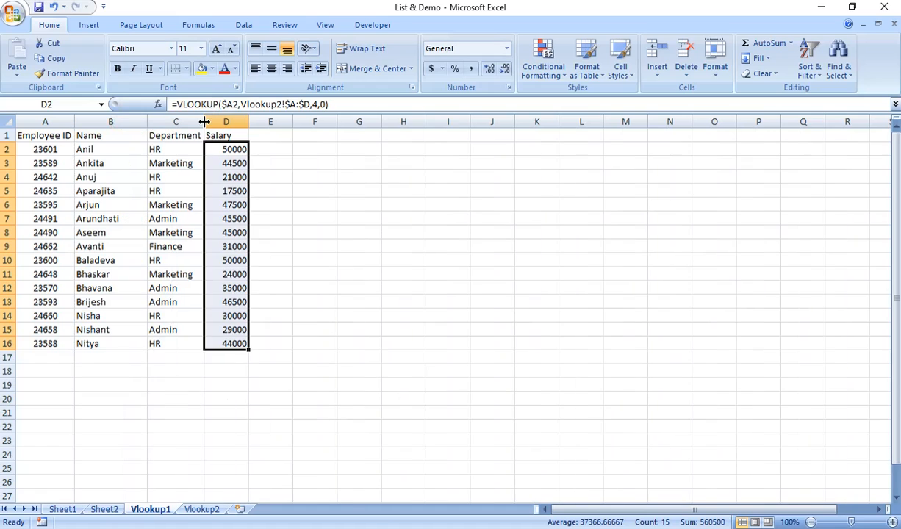
{"action": "left_click", "coordinate": [56, 137]}
{"action": "left_click", "coordinate": [56, 137]}
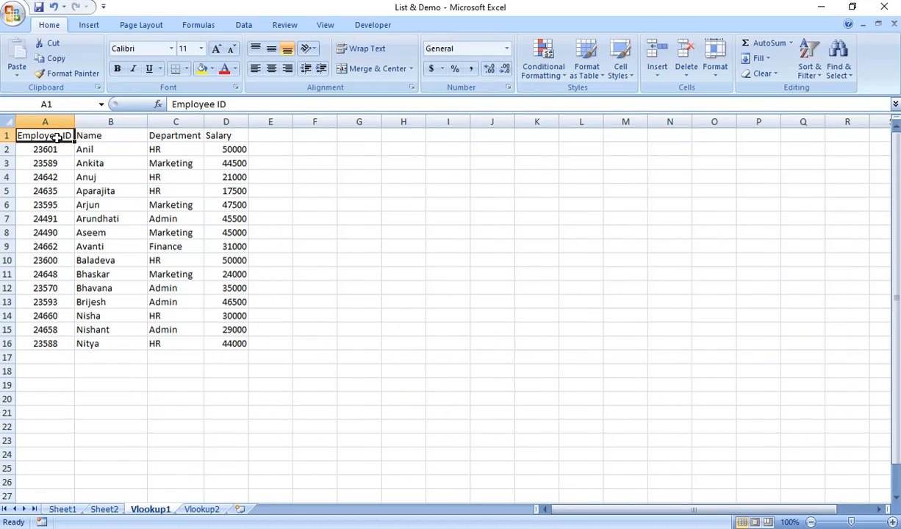